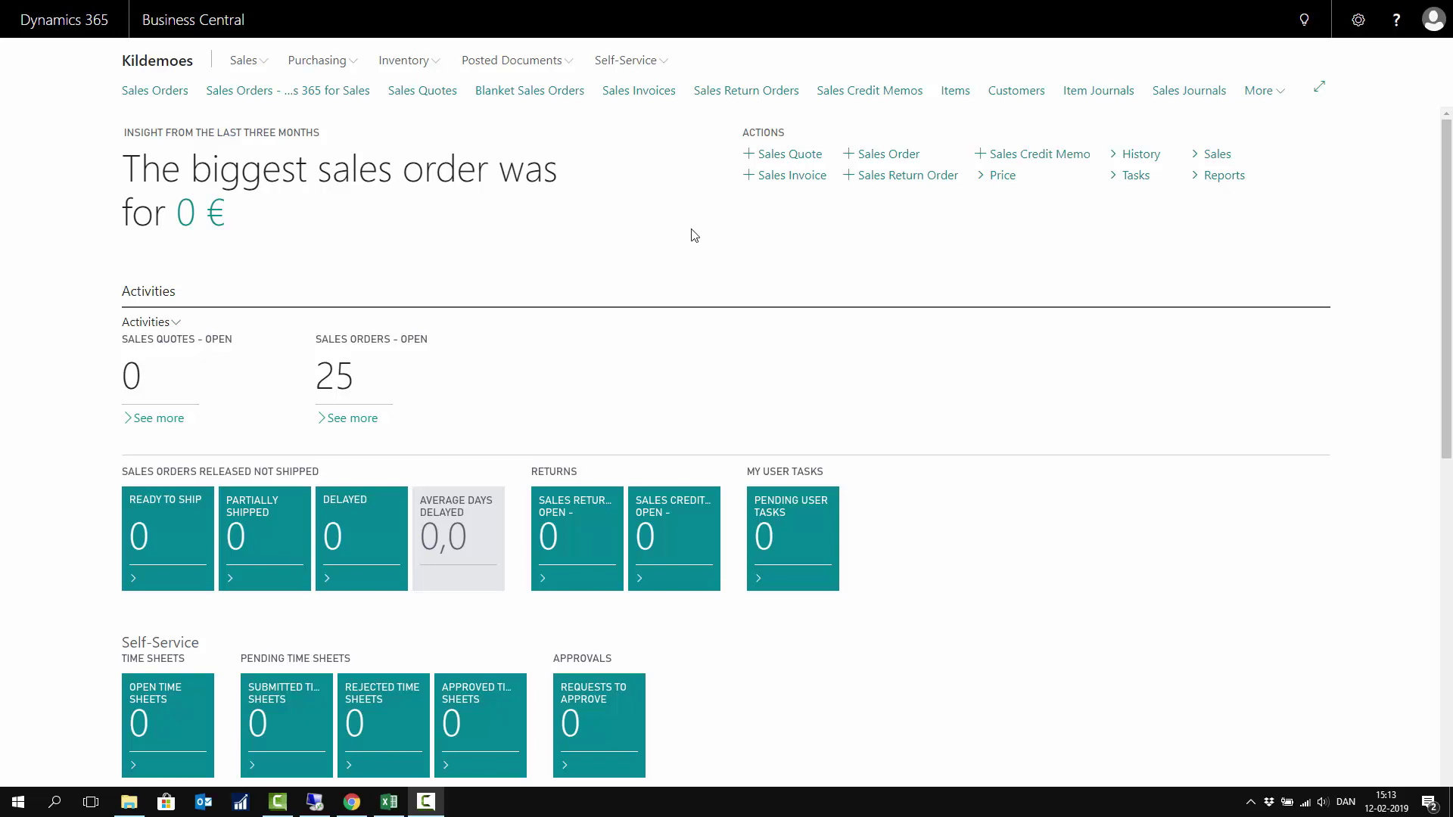
Sort the Sales Orders list by No. descending and open order 14000011 for Future Bikes Düsseldorf.
left_click(155, 91)
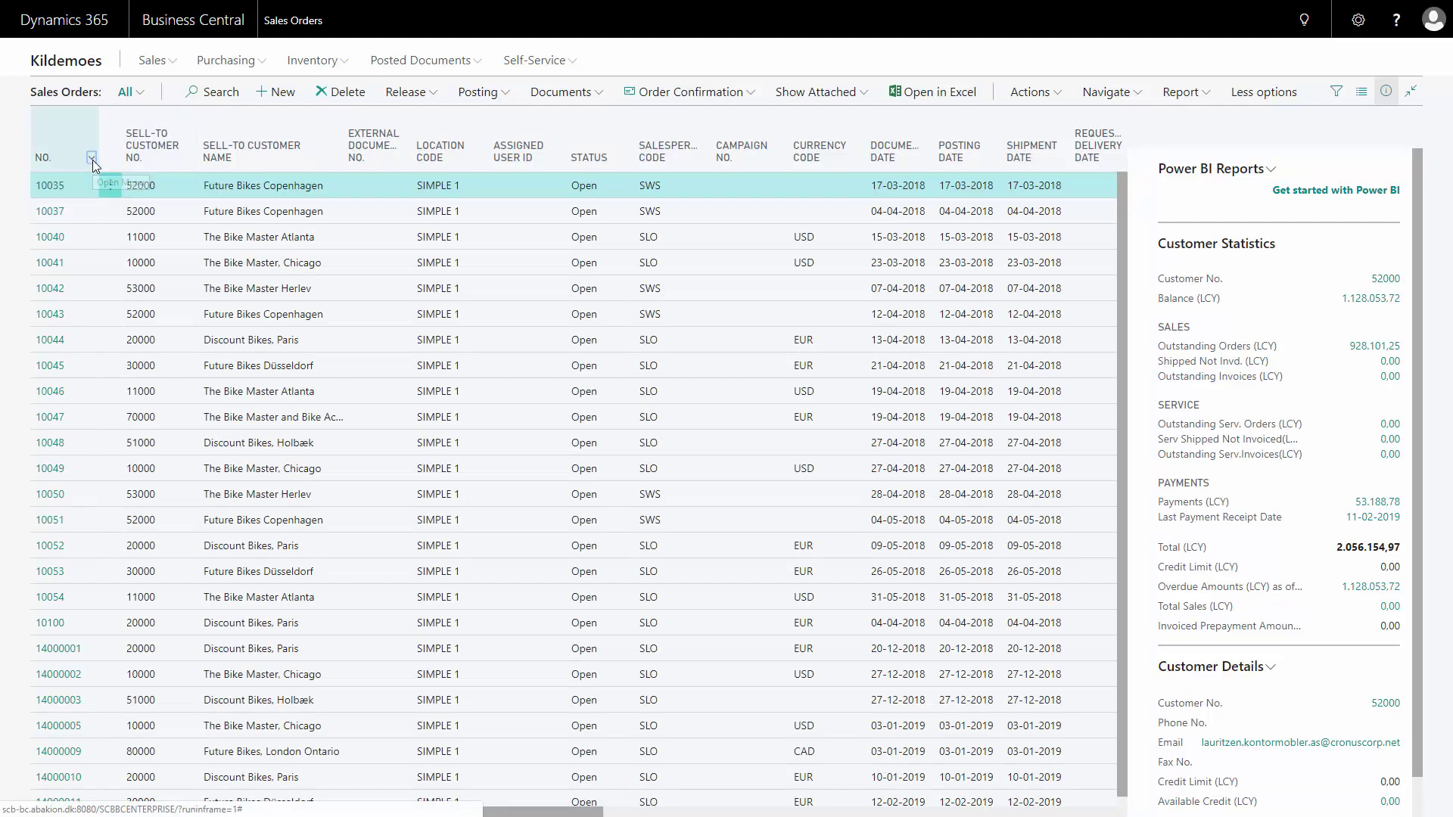
left_click(92, 160)
left_click(80, 217)
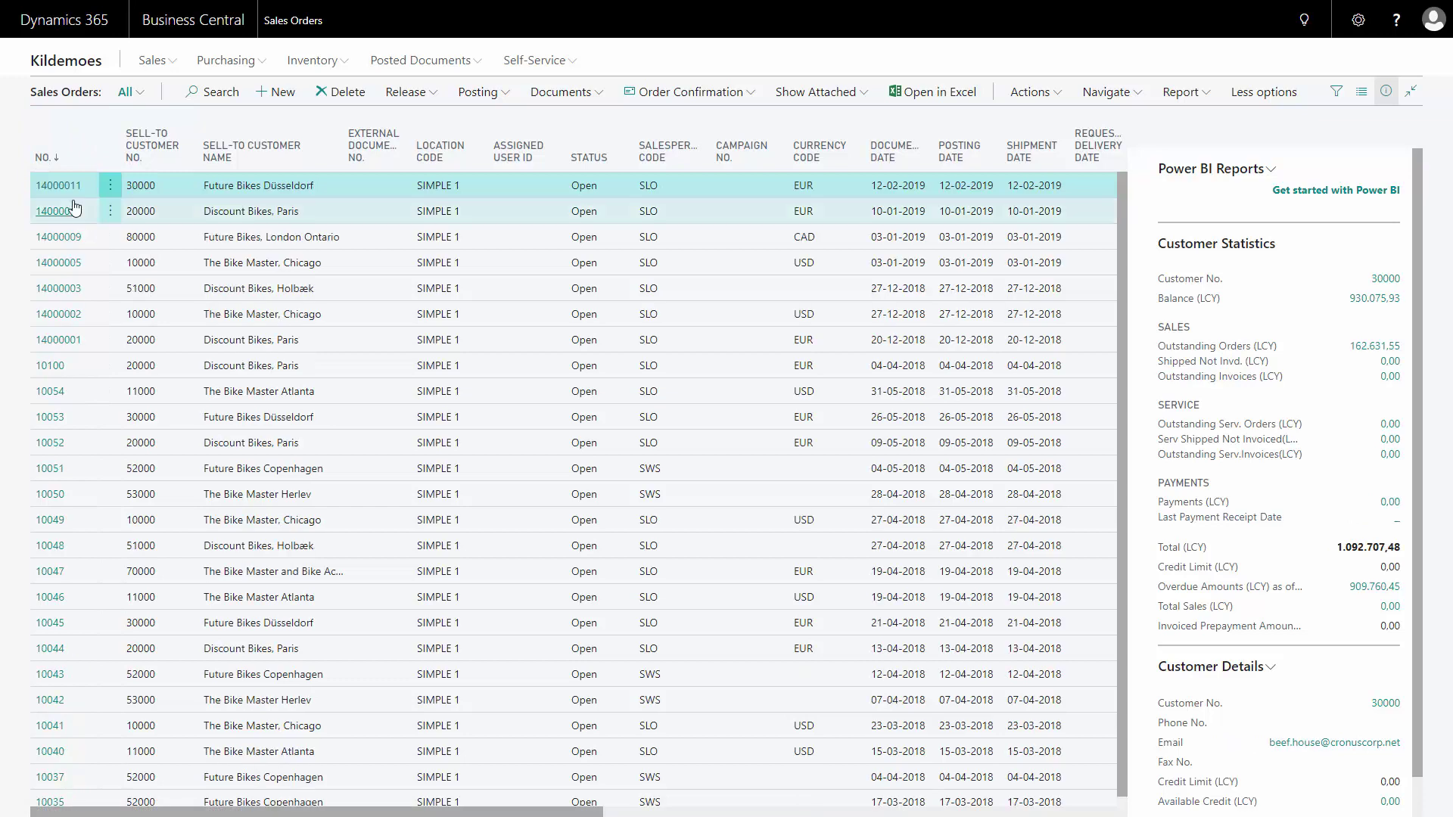
left_click(68, 189)
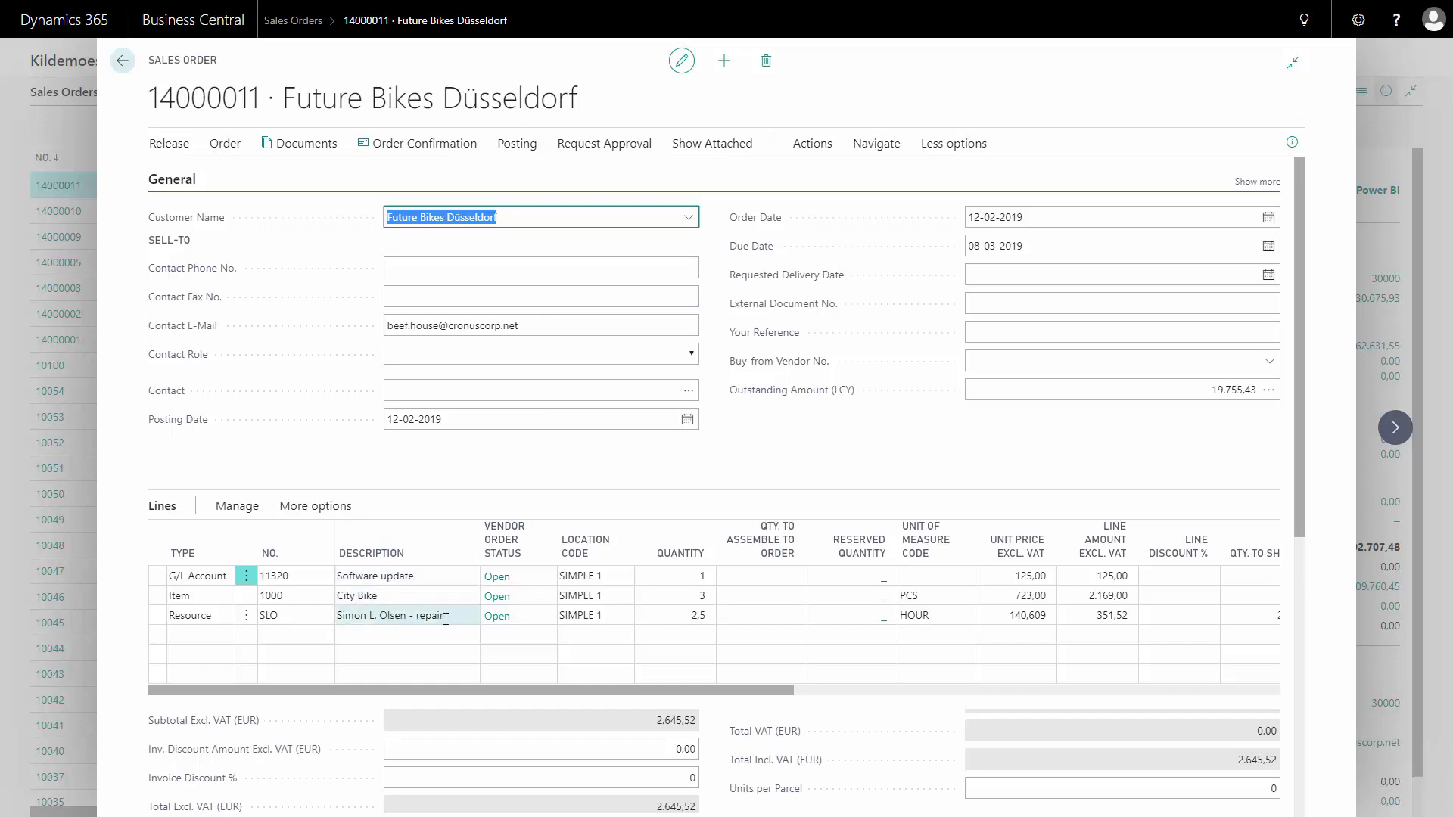
left_click_drag(469, 688, 592, 702)
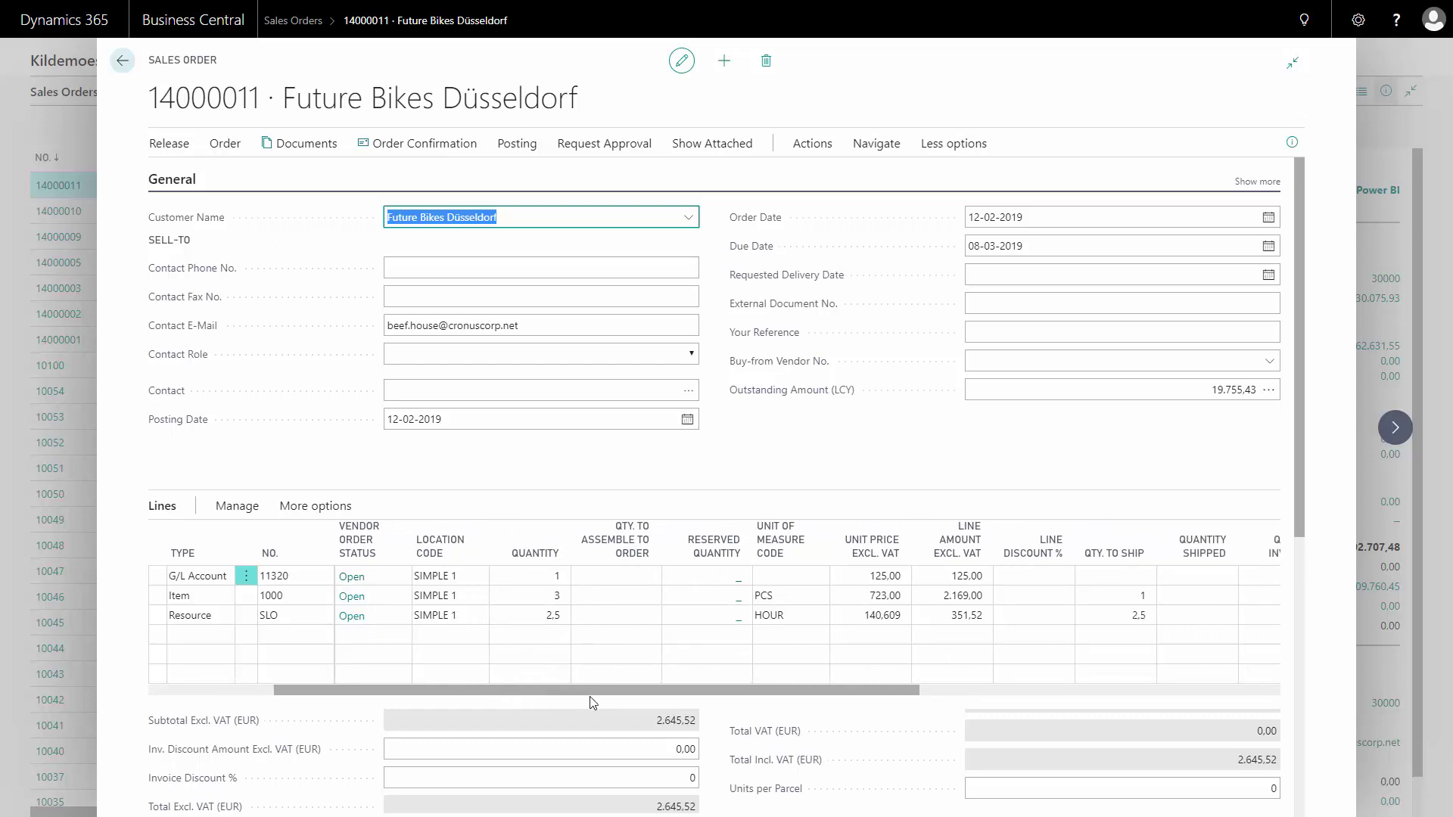
left_click(1107, 574)
left_click(1116, 595)
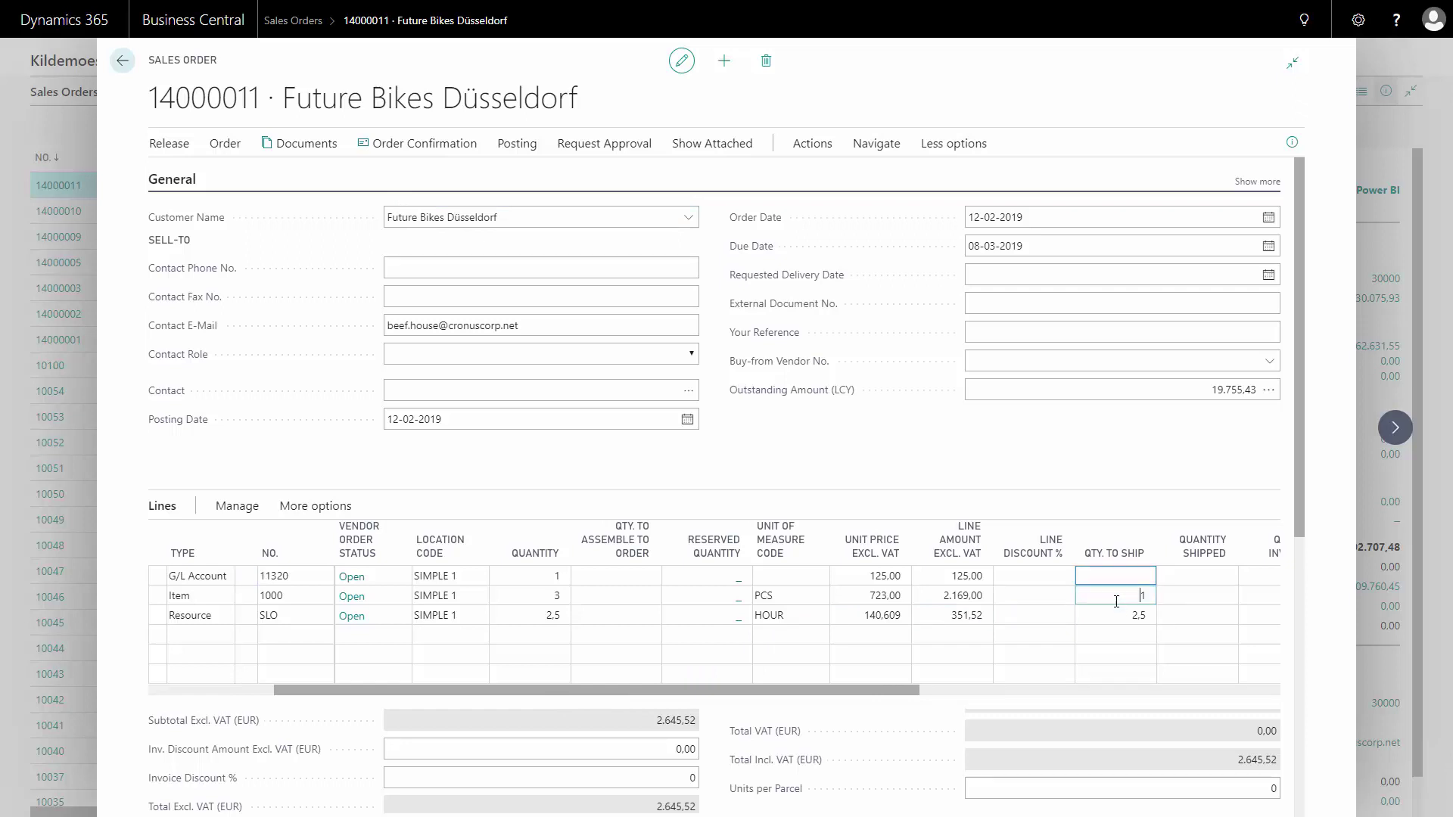
left_click(1116, 615)
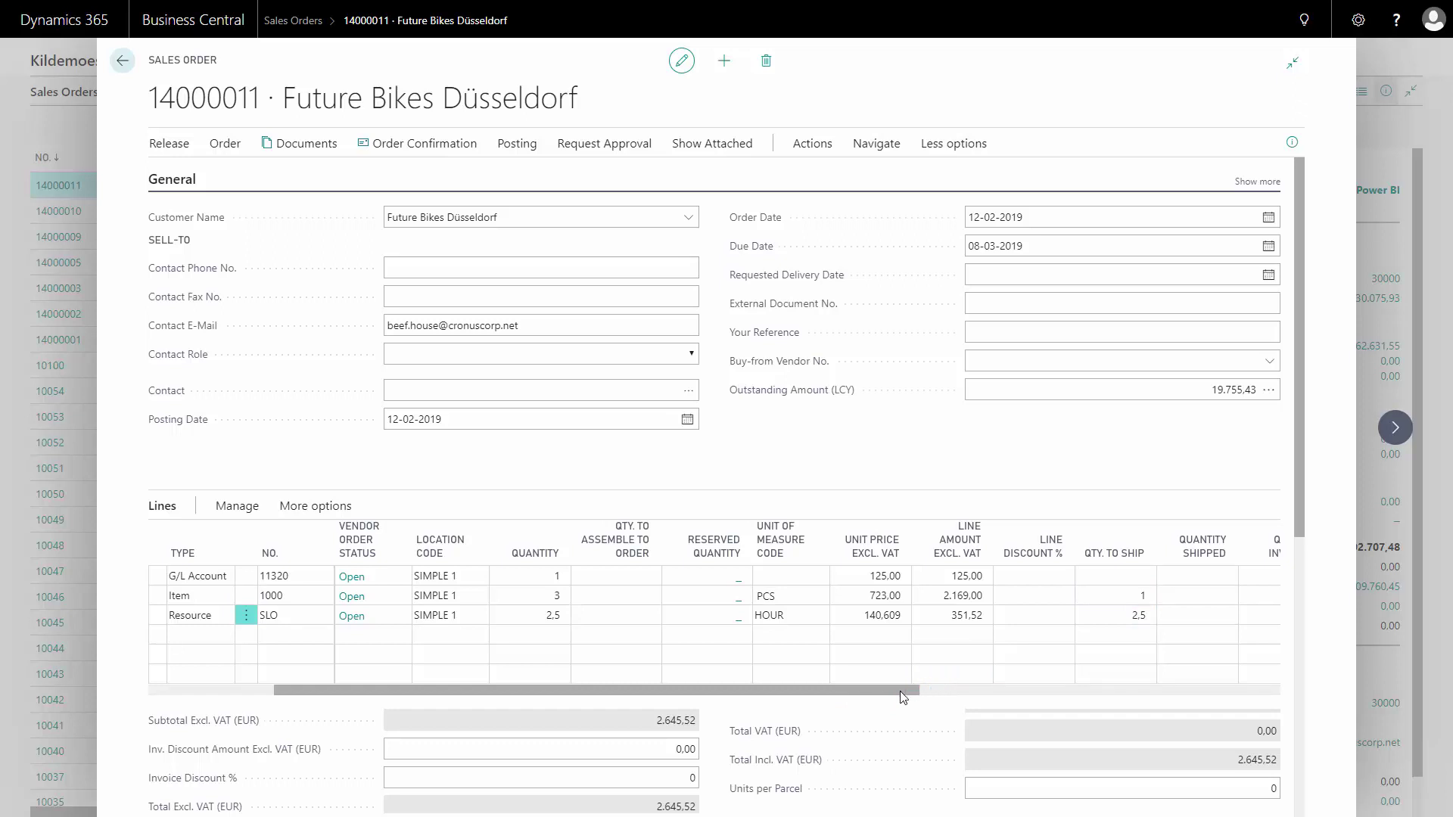
left_click_drag(896, 690, 971, 700)
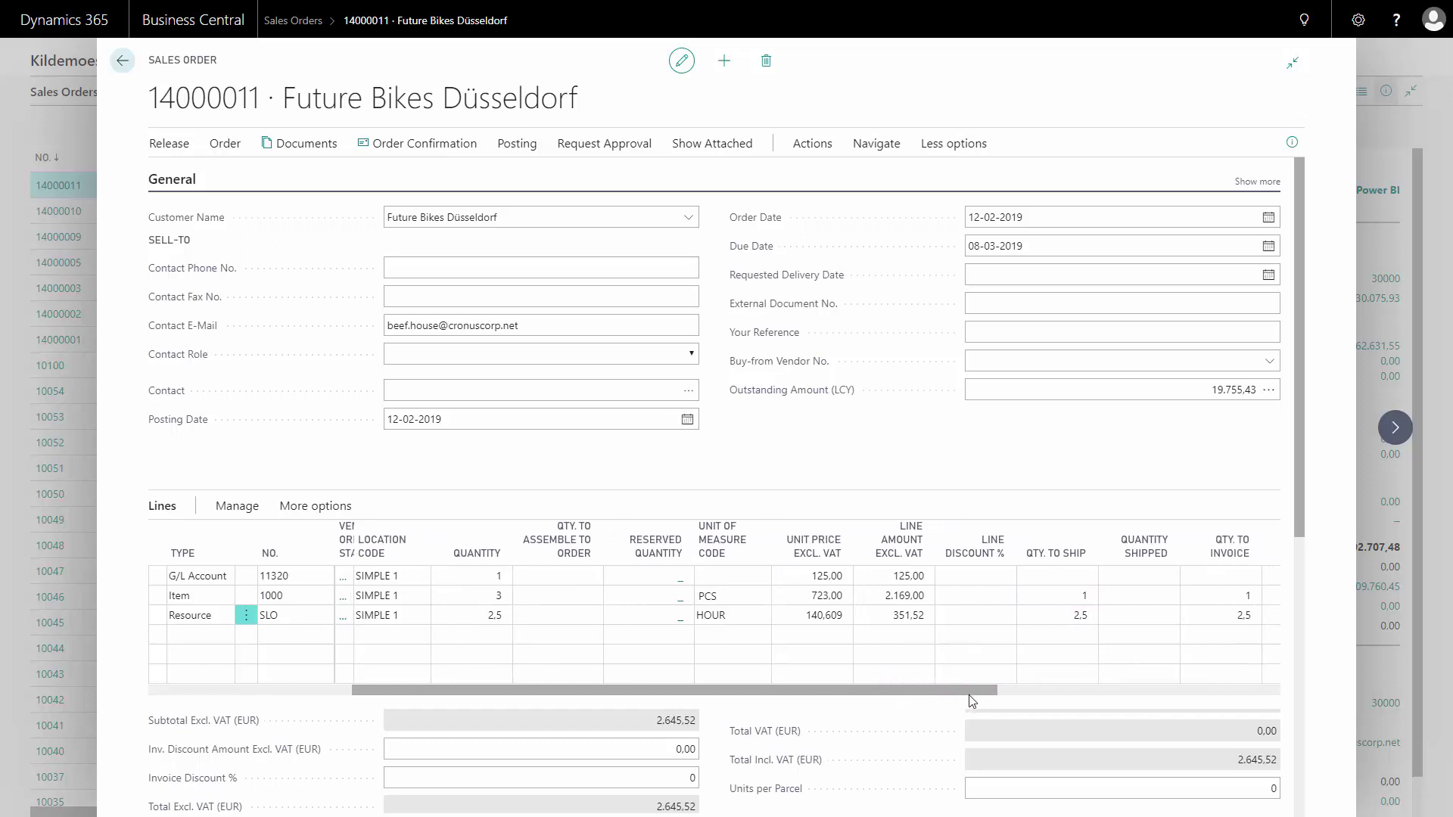
left_click(1205, 595)
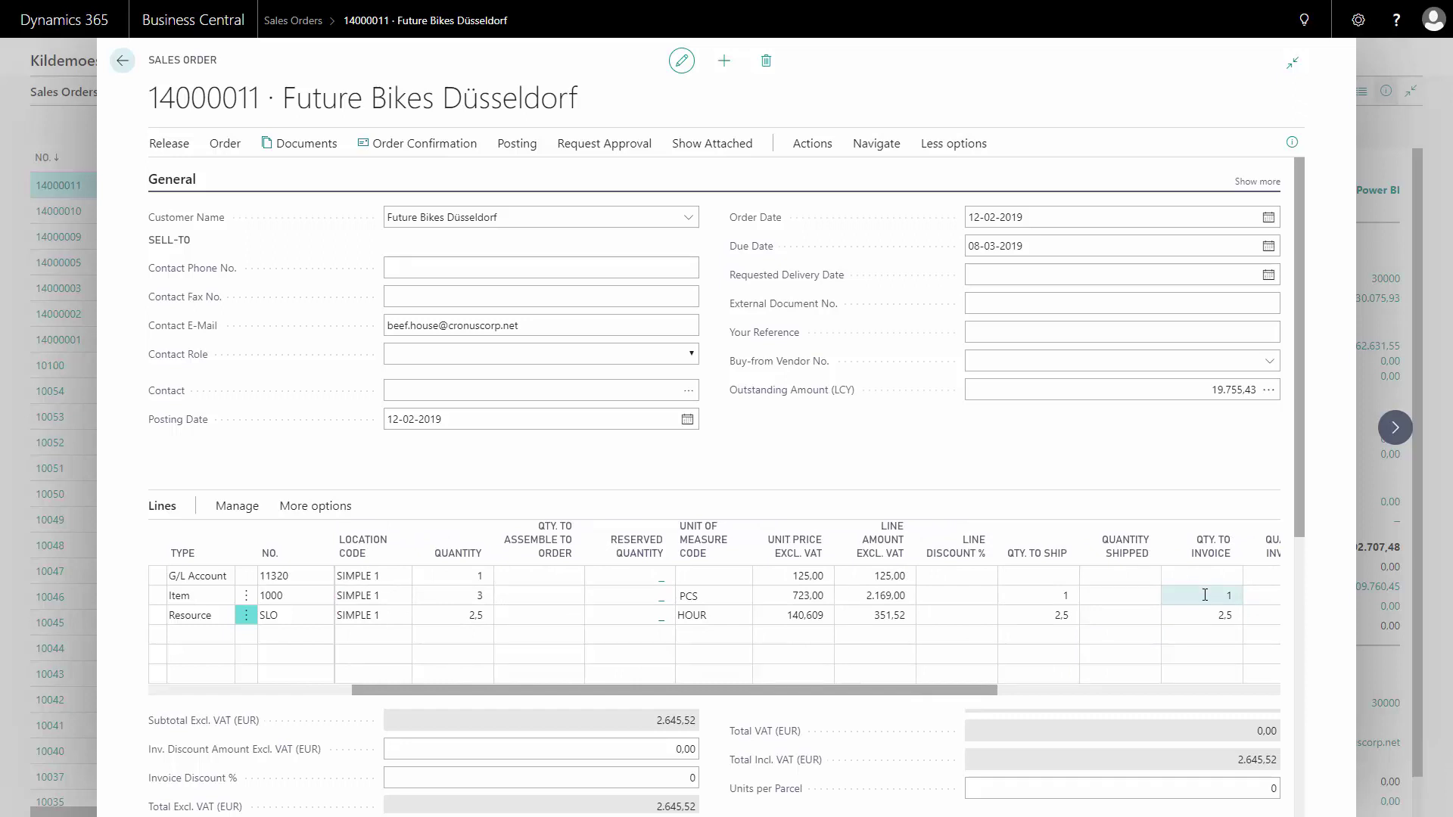
left_click(1065, 597)
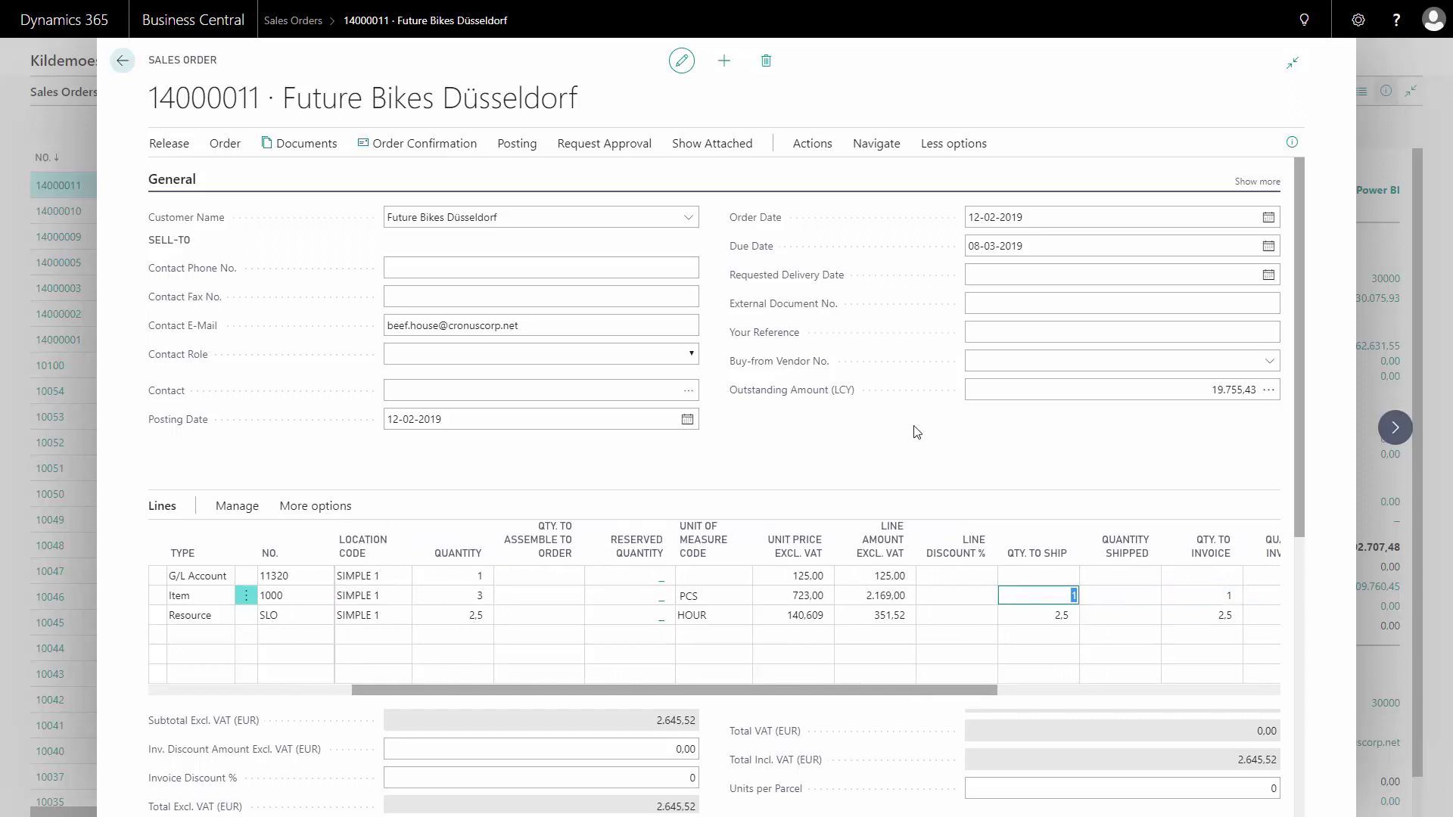
Post order 14000011 with Ship only, shipping 1 City Bike and 2.5 resource hours.
left_click(525, 145)
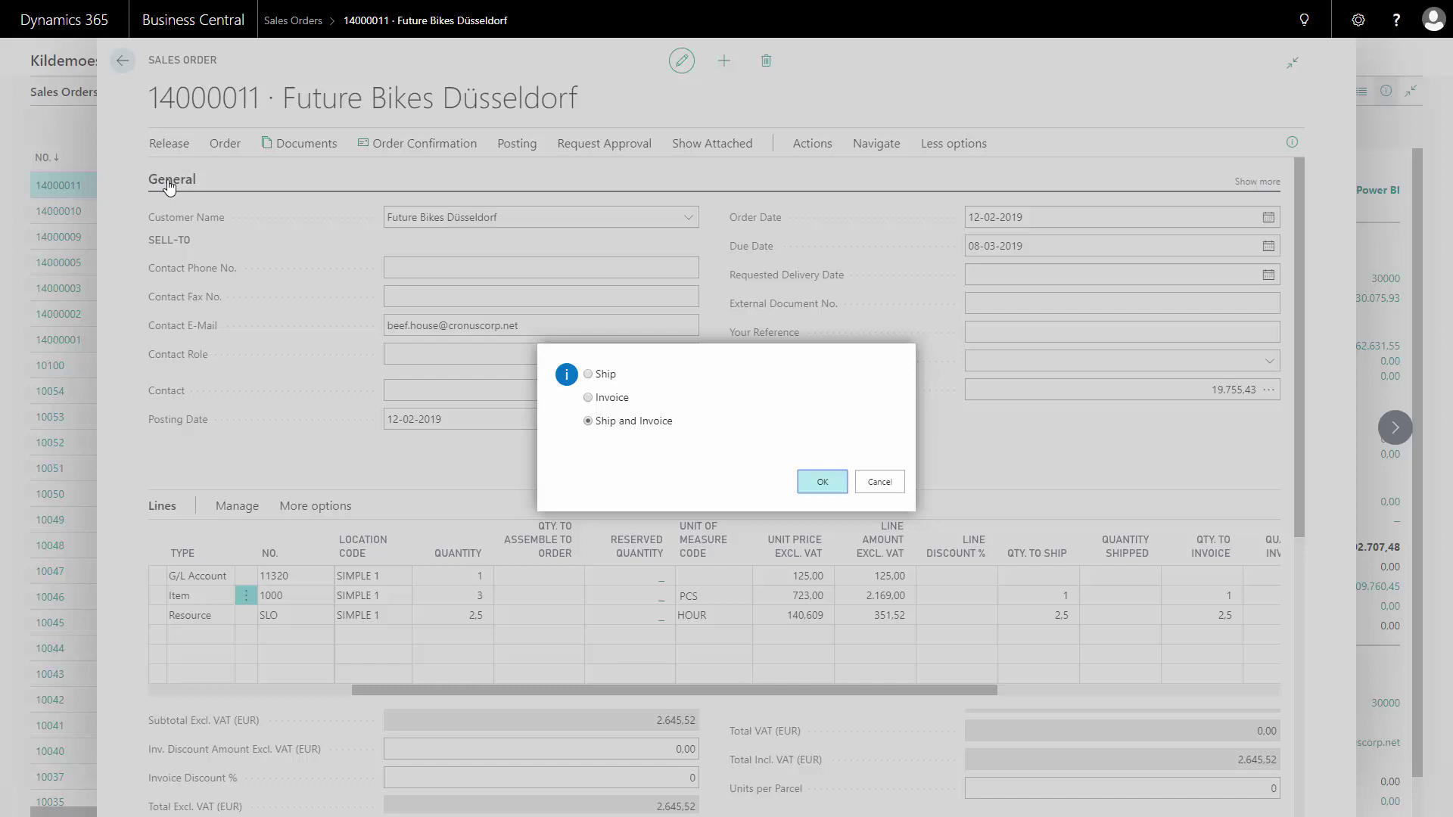
left_click(588, 374)
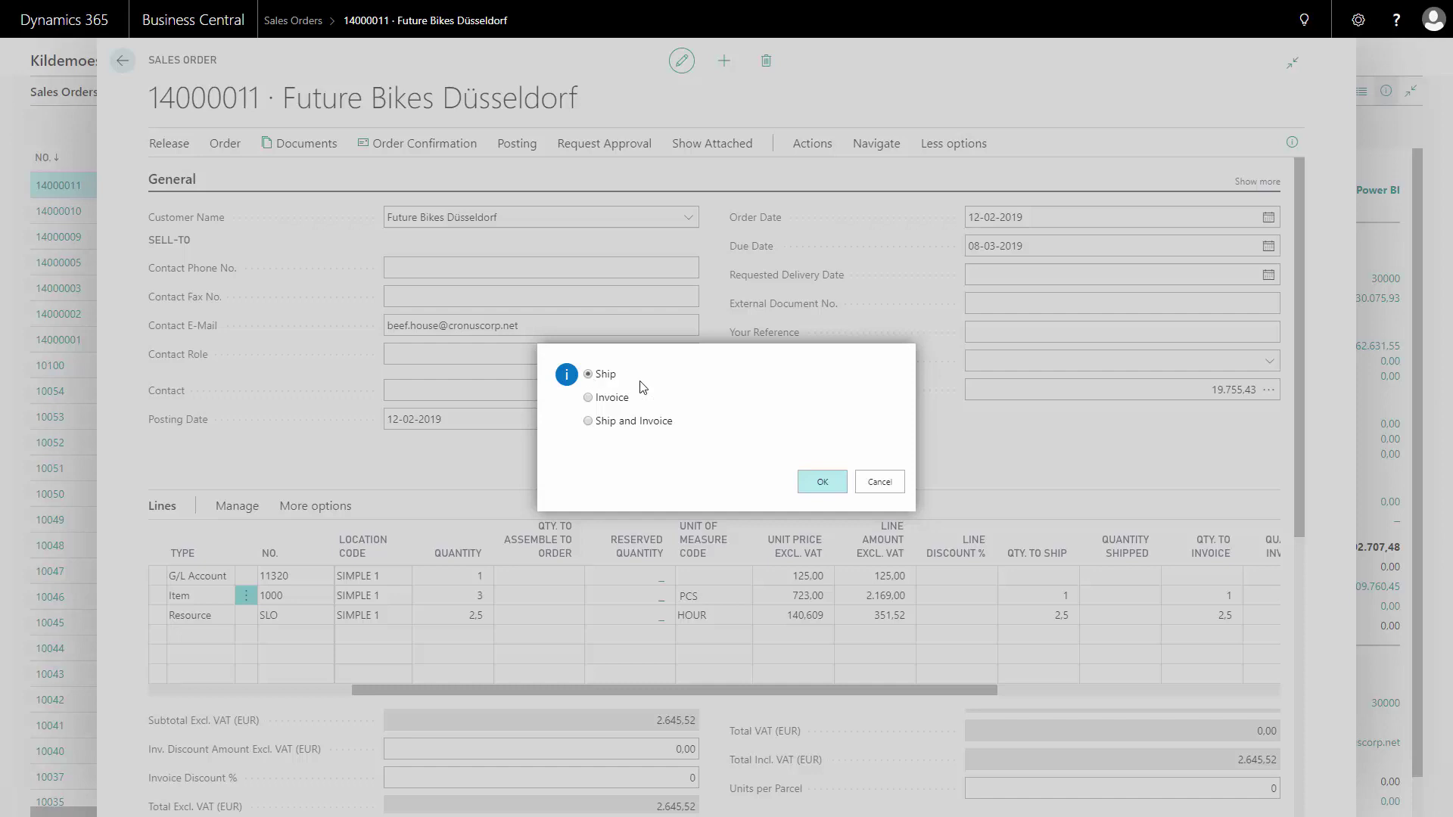
left_click(830, 489)
left_click(822, 482)
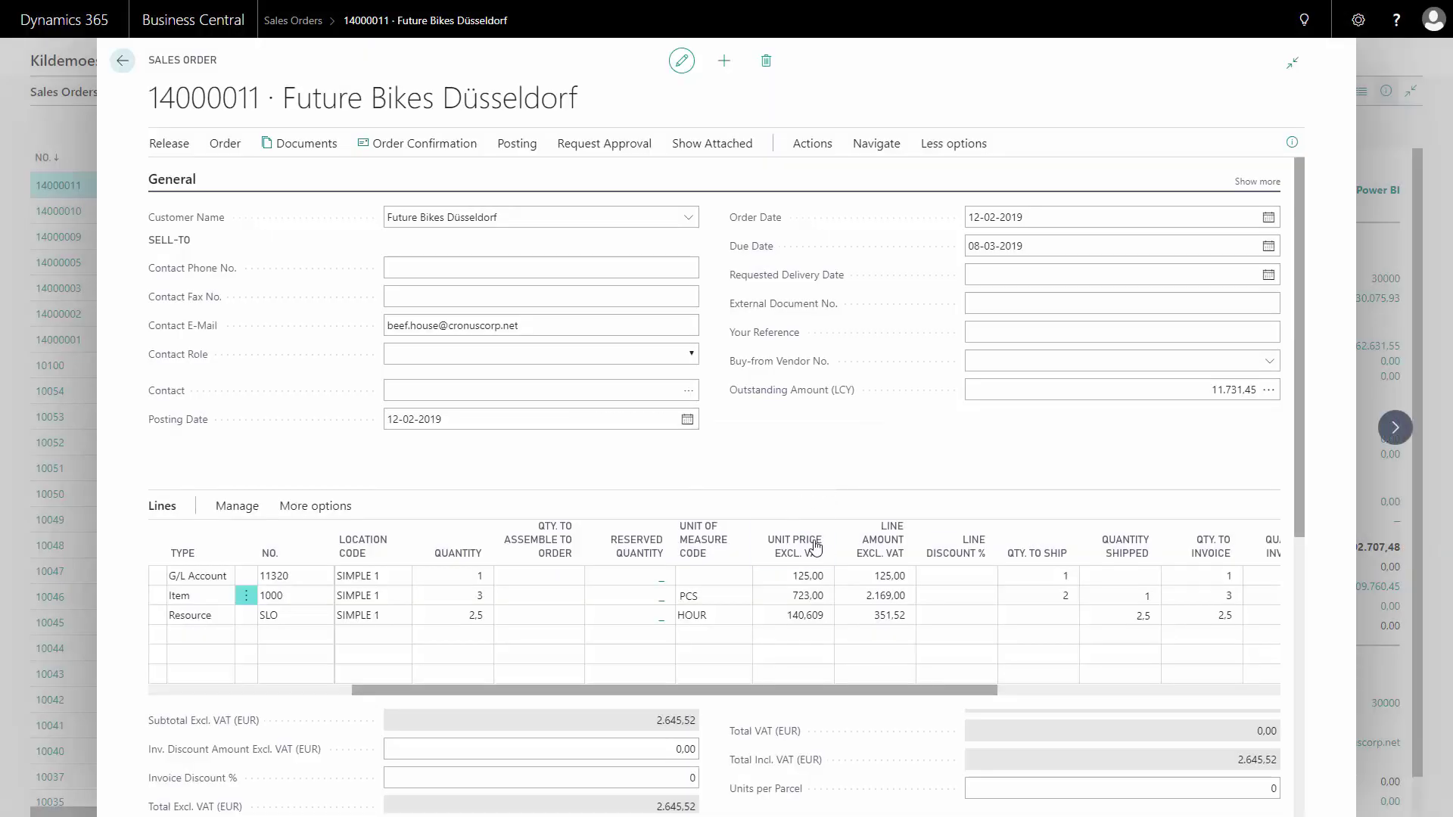
Clear the Software update line's Qty. to Ship and set the City Bike line's Qty. to Ship to 0.
left_click(1054, 577)
left_click(1056, 577)
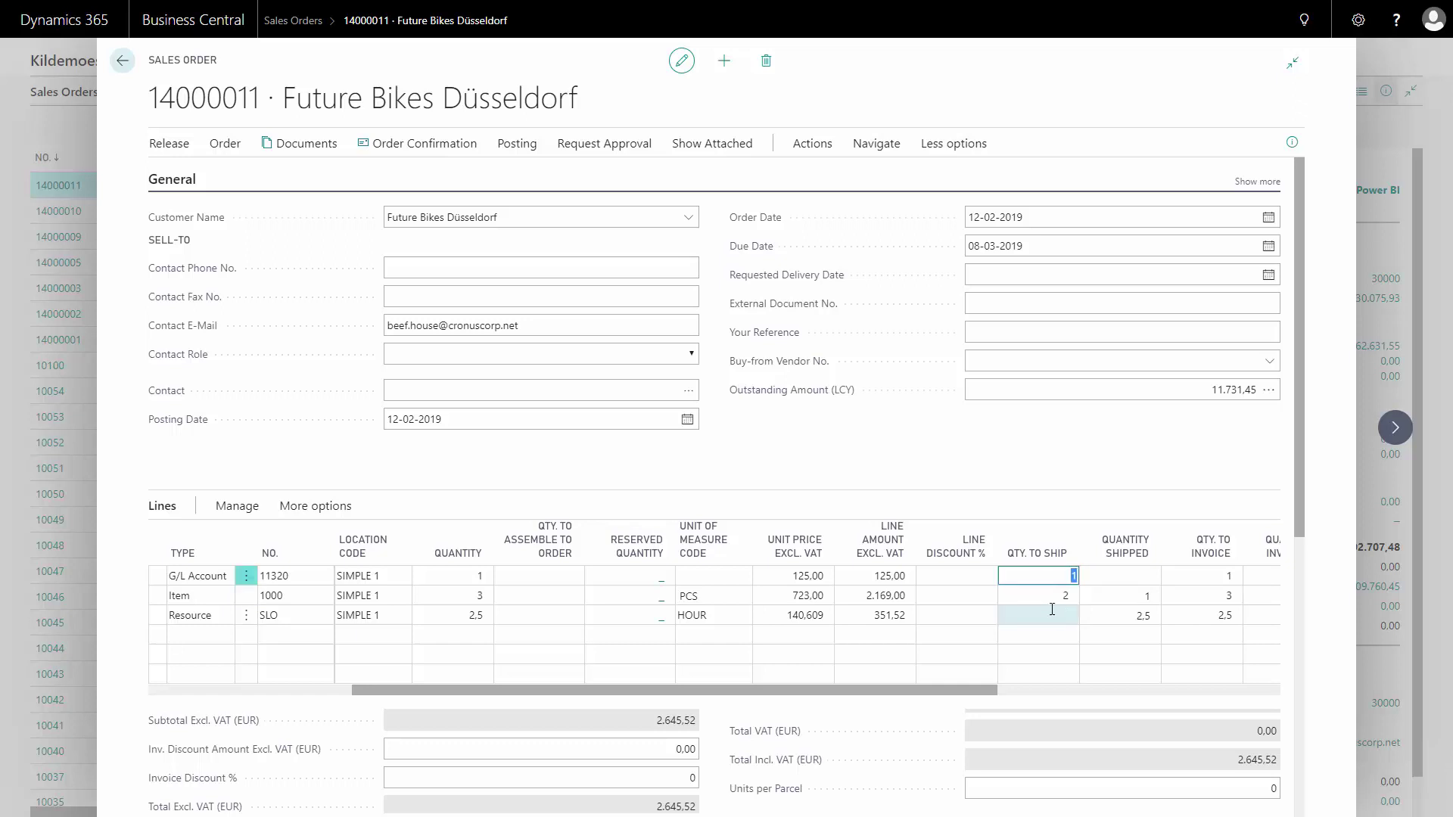
key("BackSpace")
left_click(1061, 595)
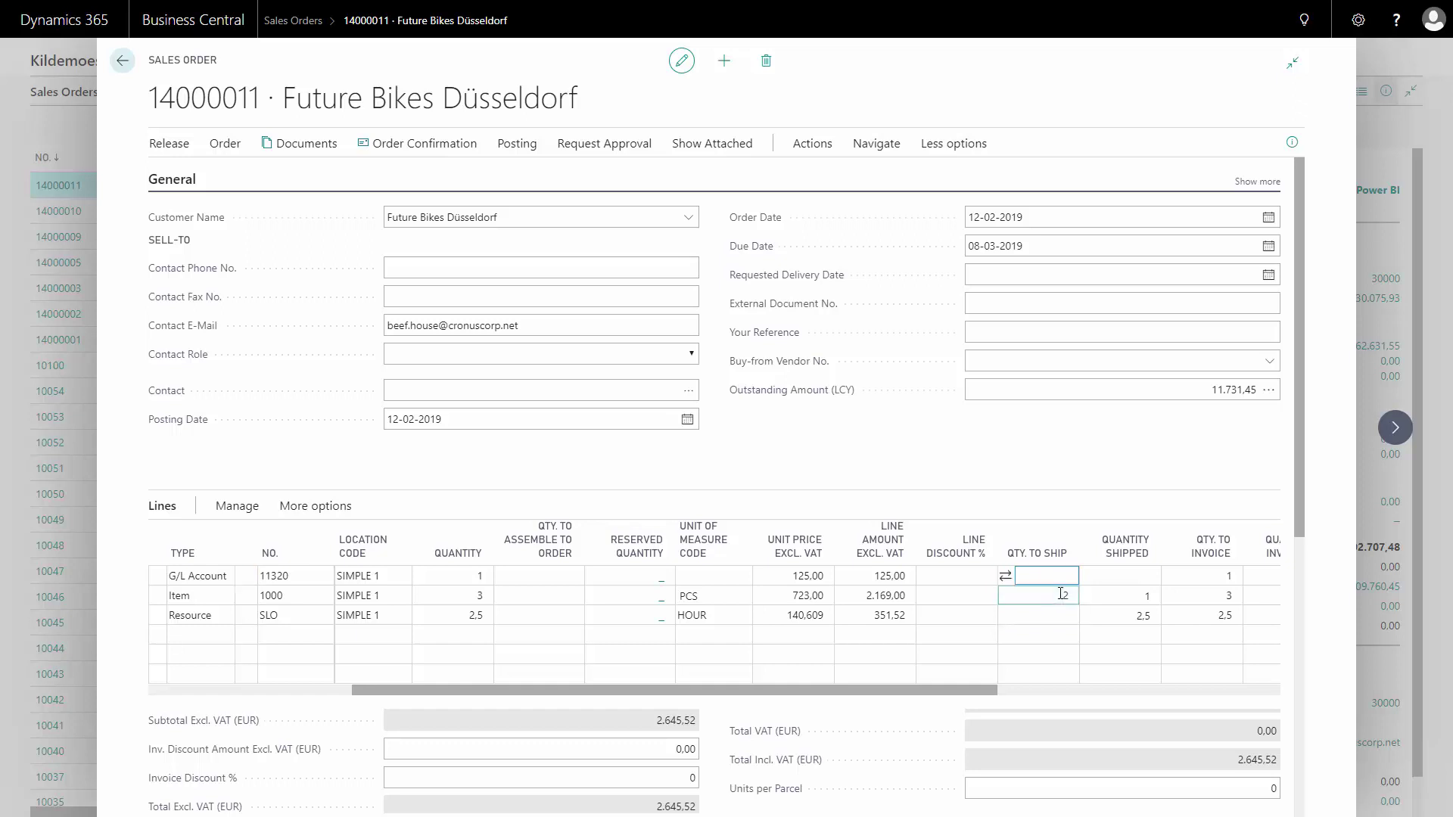
left_click(1051, 621)
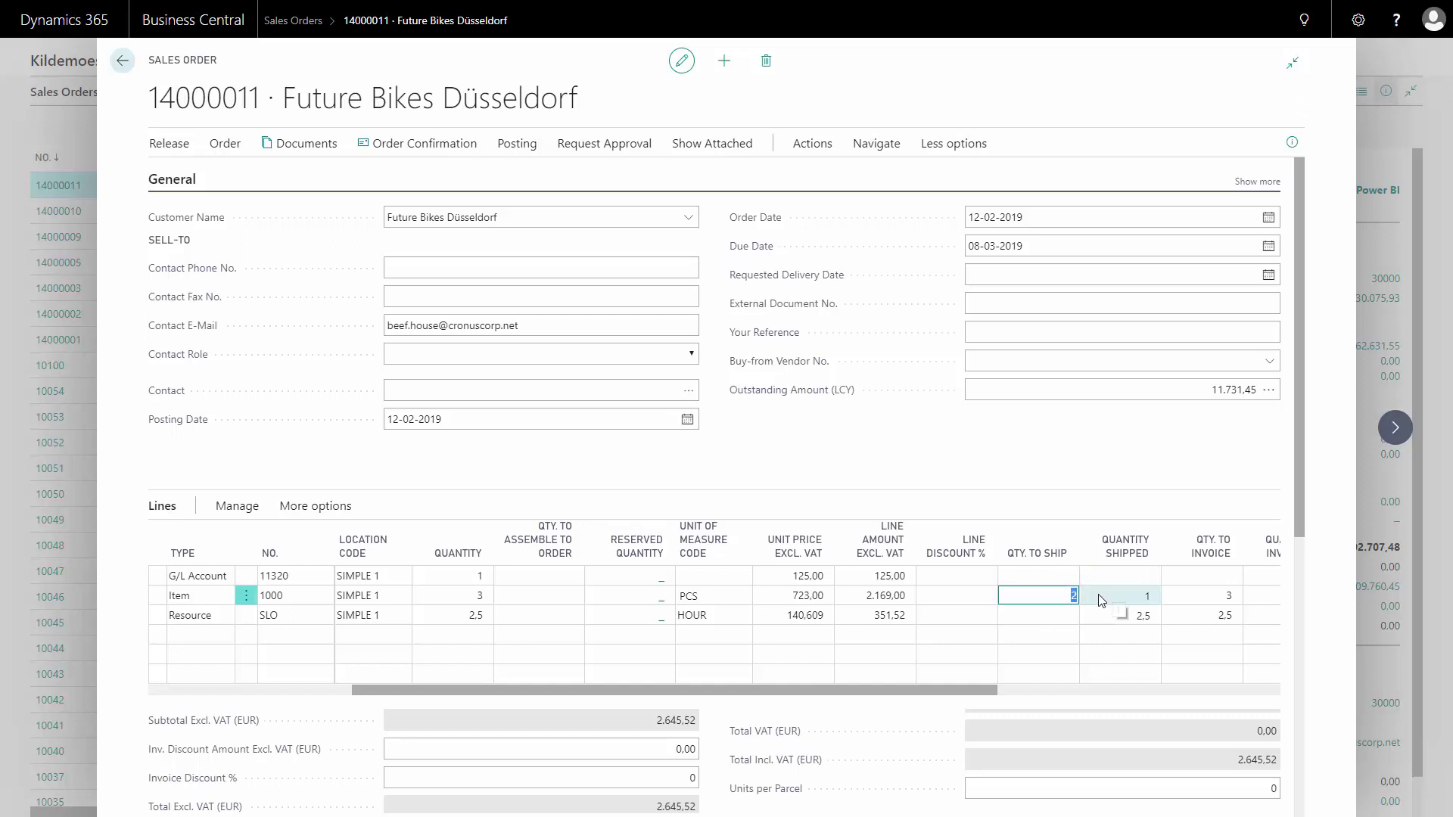
type("0")
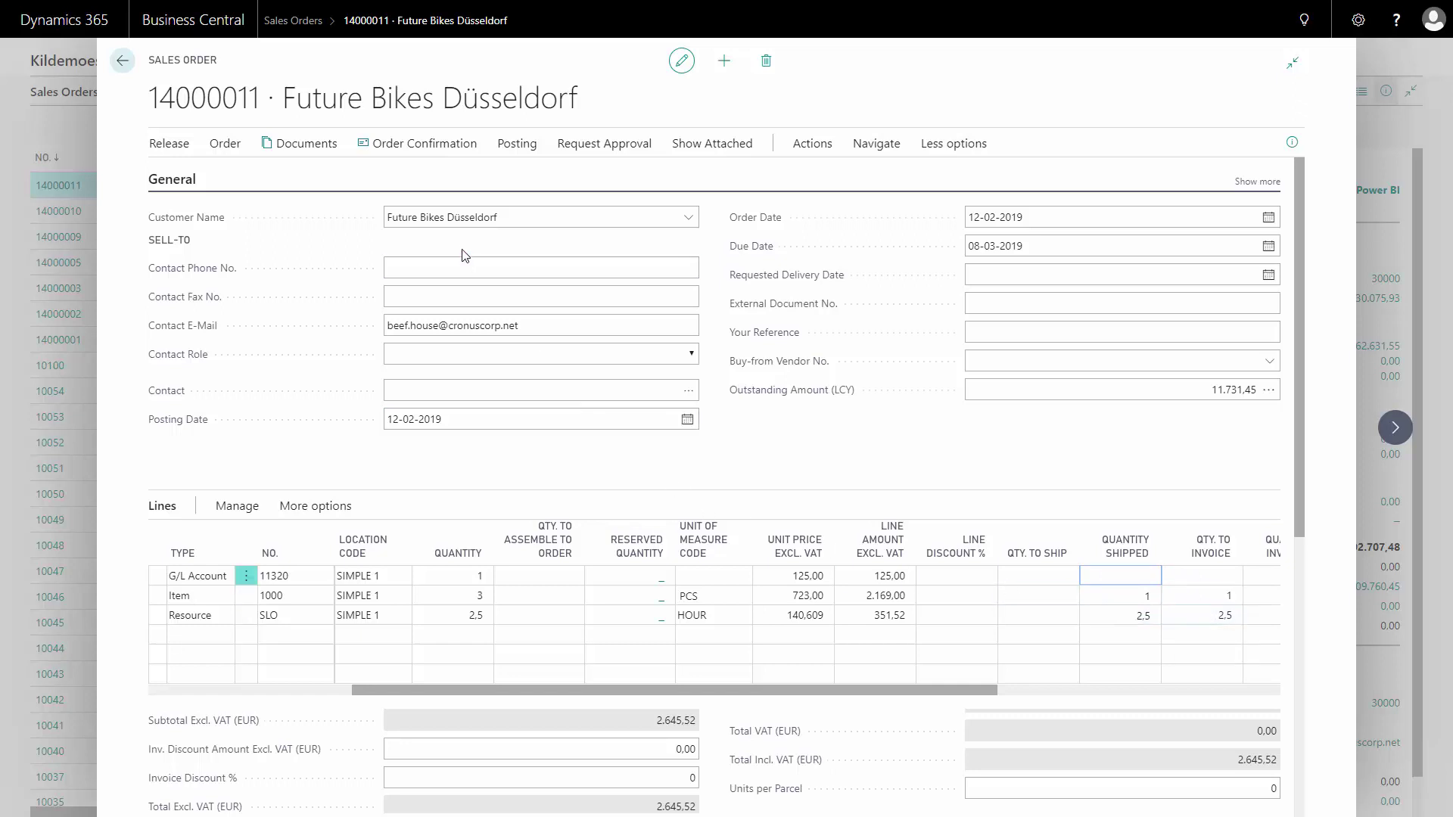
Post order 14000011 with Invoice only, then check the City Bike line's remaining quantity to ship.
left_click(509, 151)
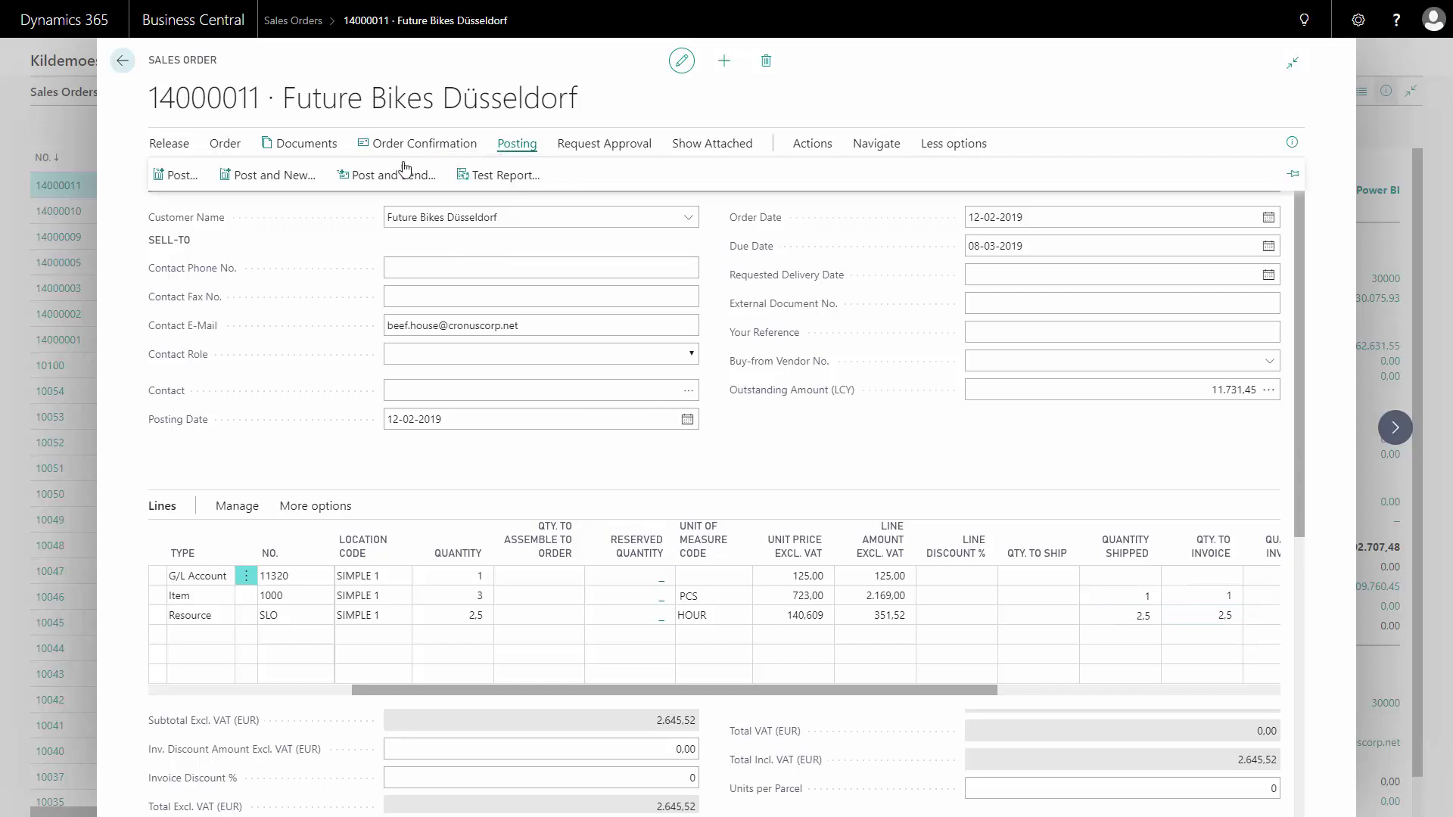
left_click(229, 183)
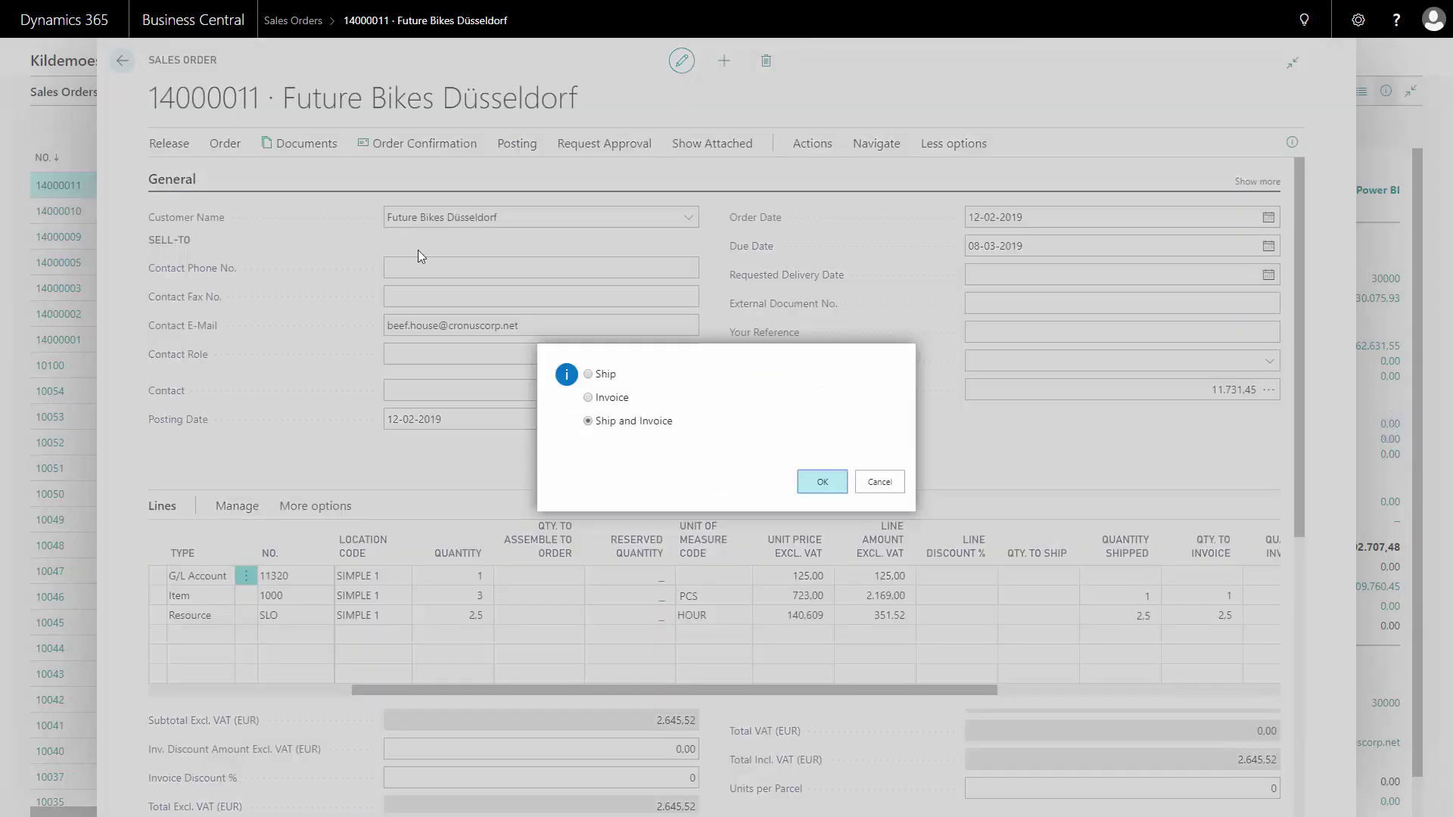
left_click(591, 398)
left_click(822, 486)
left_click(822, 485)
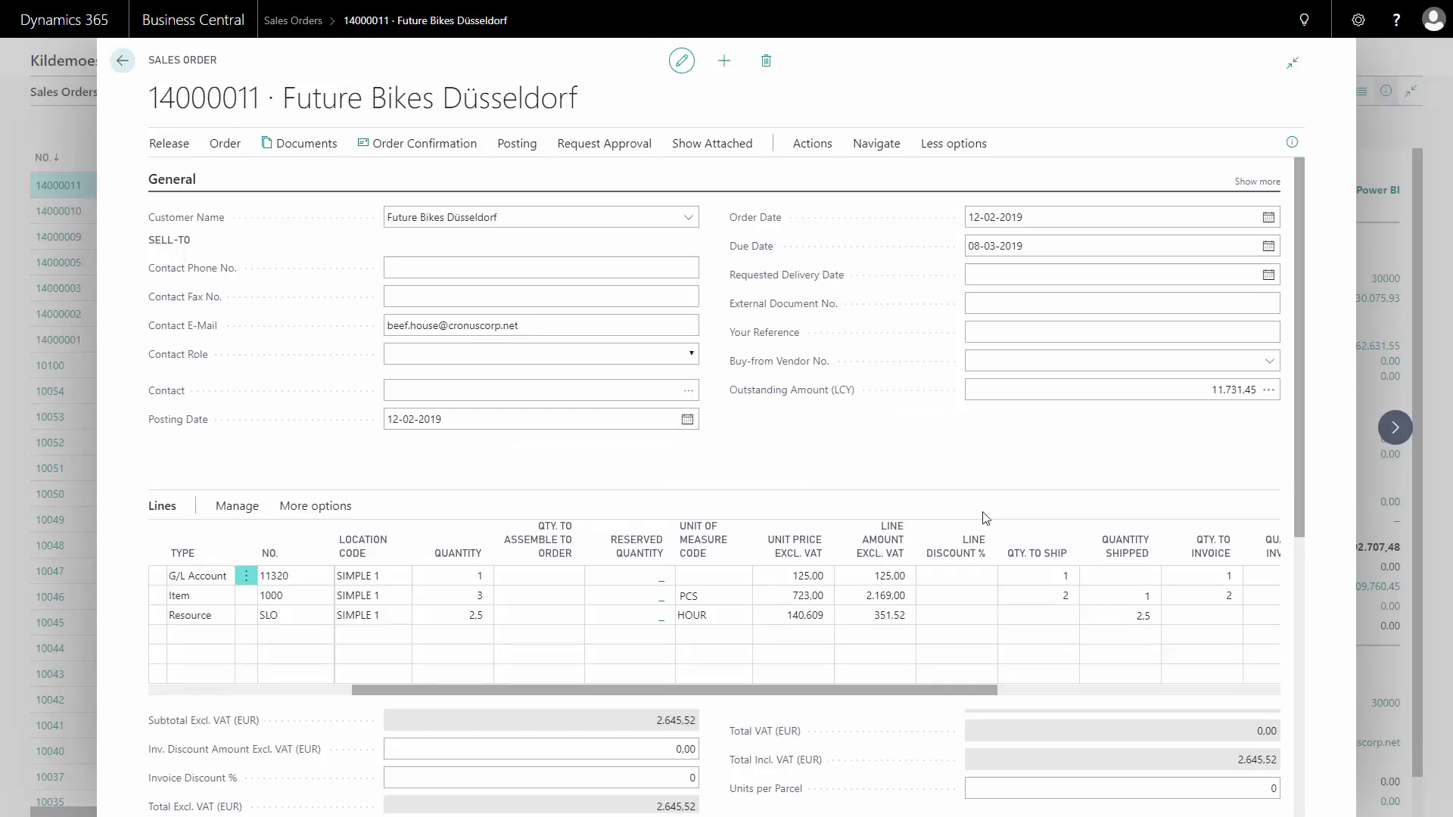
left_click(1045, 591)
Find Posted Sales Invoices via Tell Me, sort by No. descending, and open invoice 10000039.
left_click(1310, 25)
type("poste")
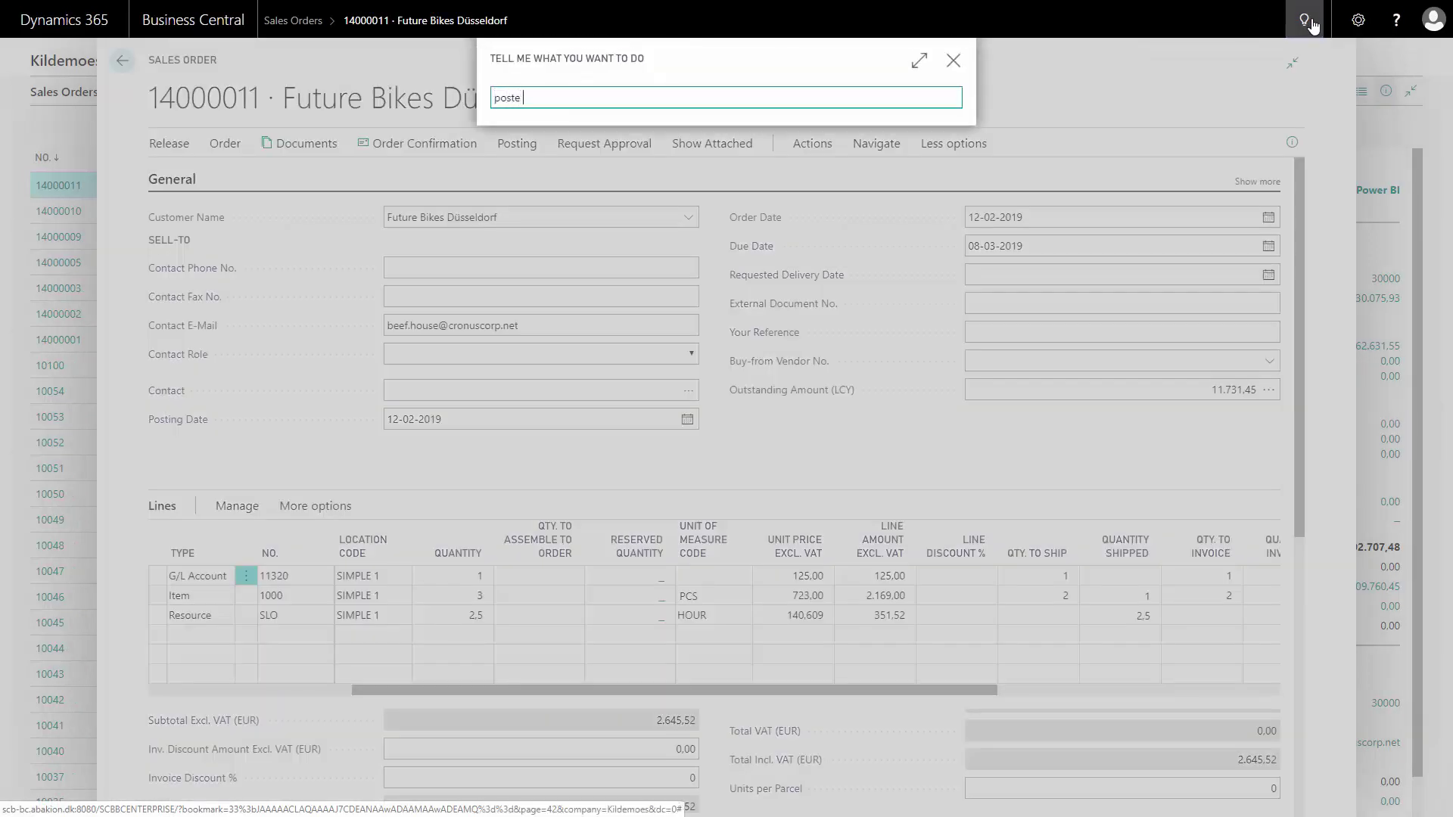
type(" sales in")
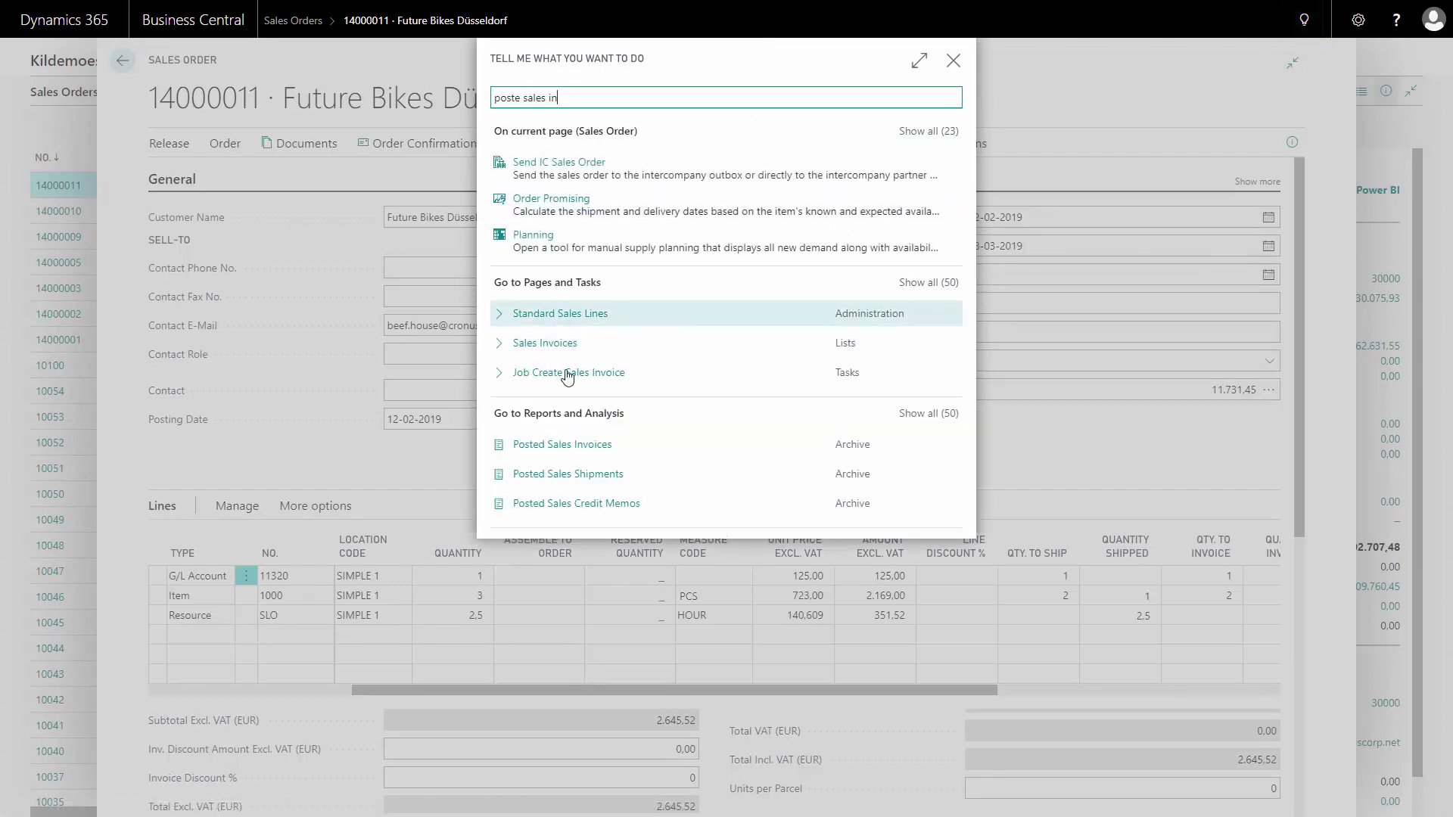
left_click(570, 443)
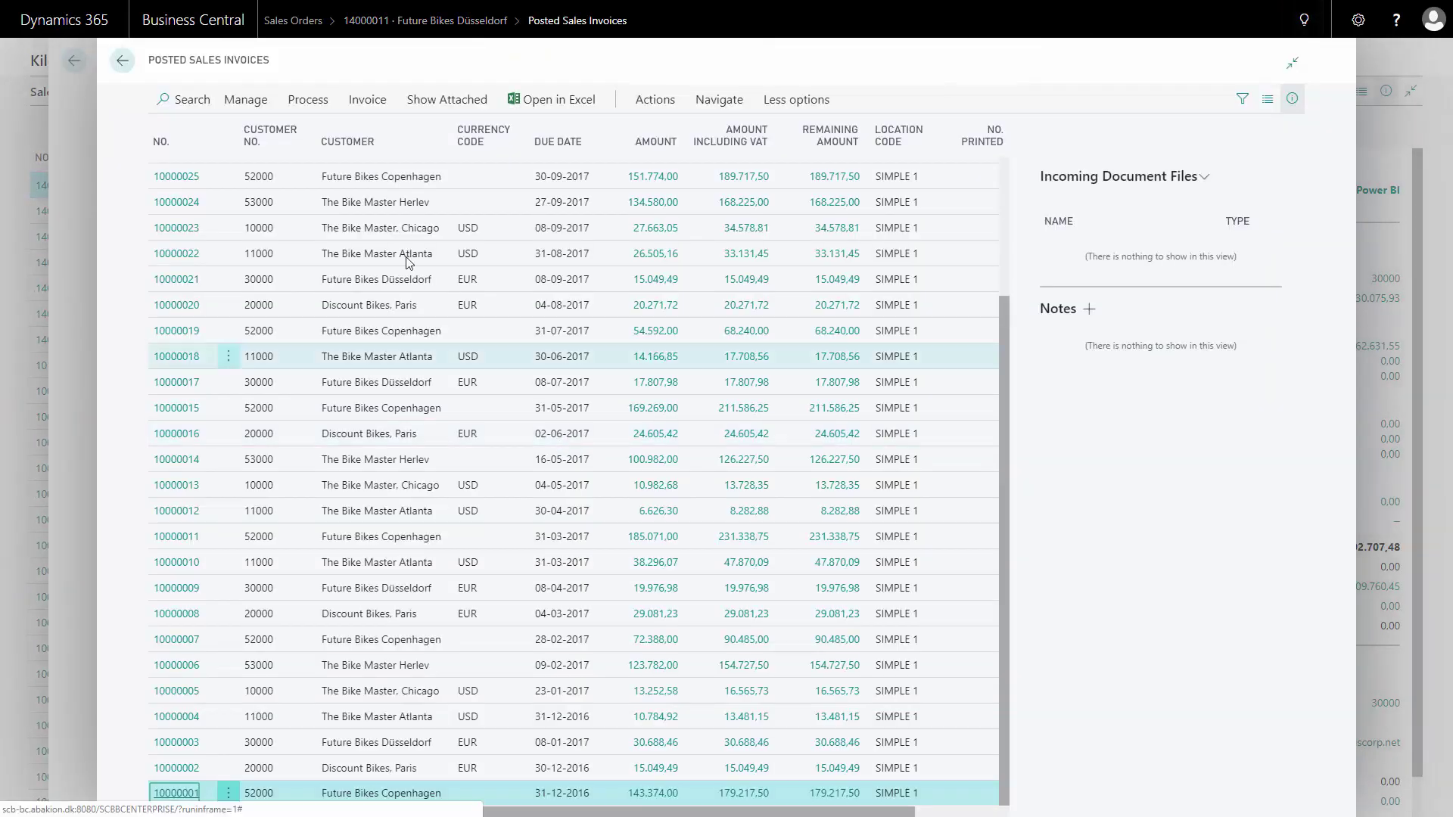
left_click(197, 145)
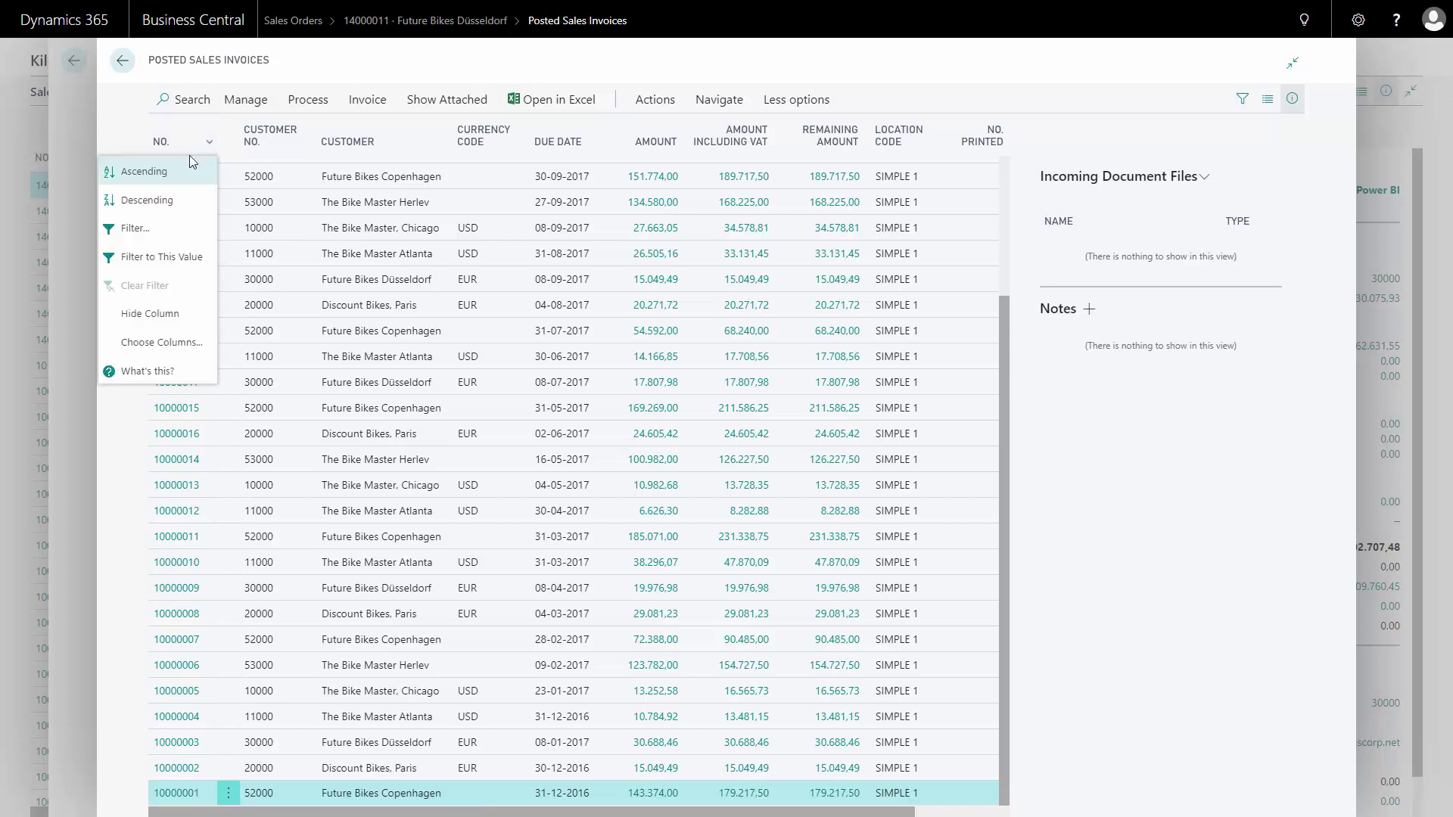
left_click(163, 199)
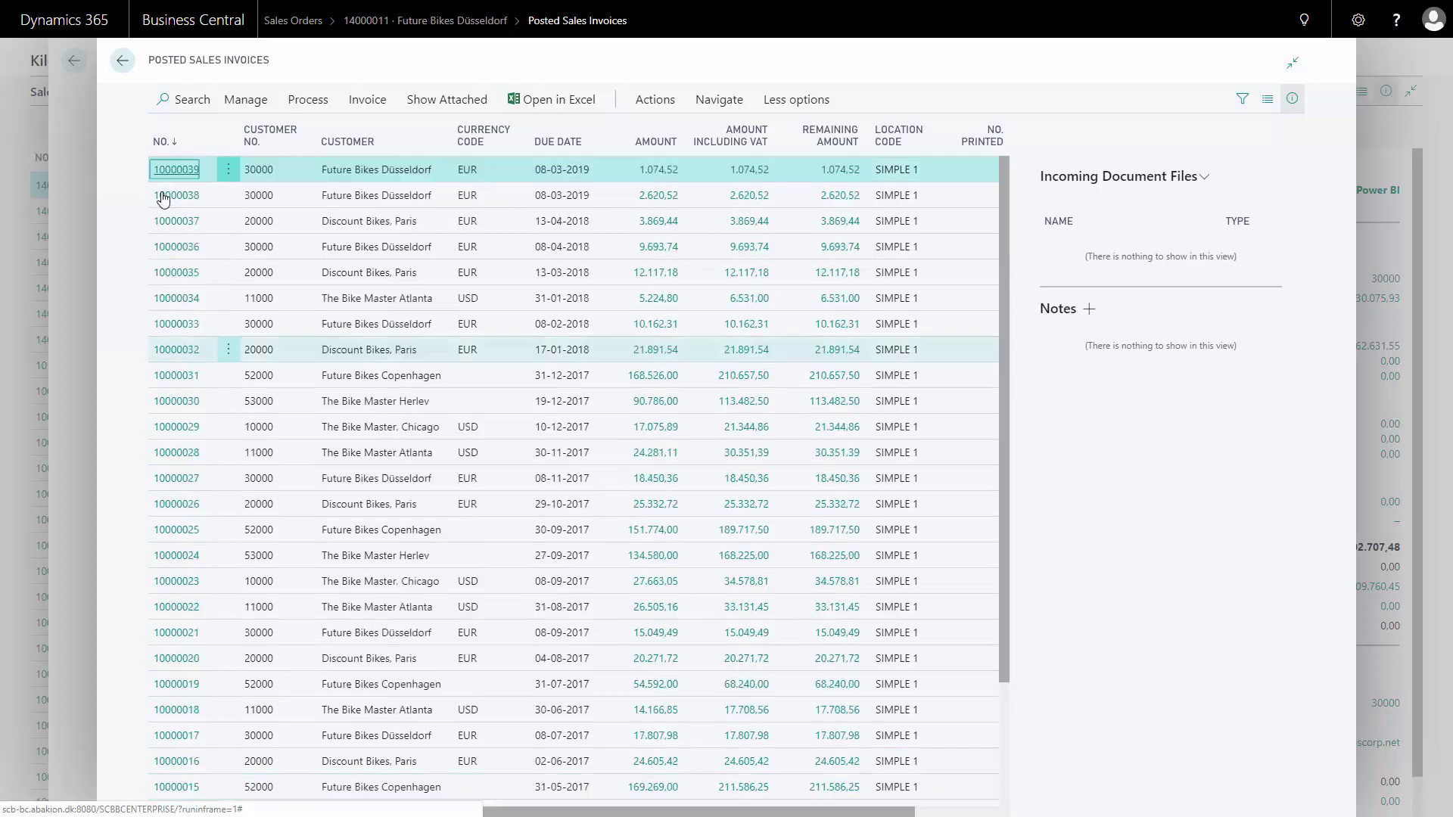
left_click(177, 170)
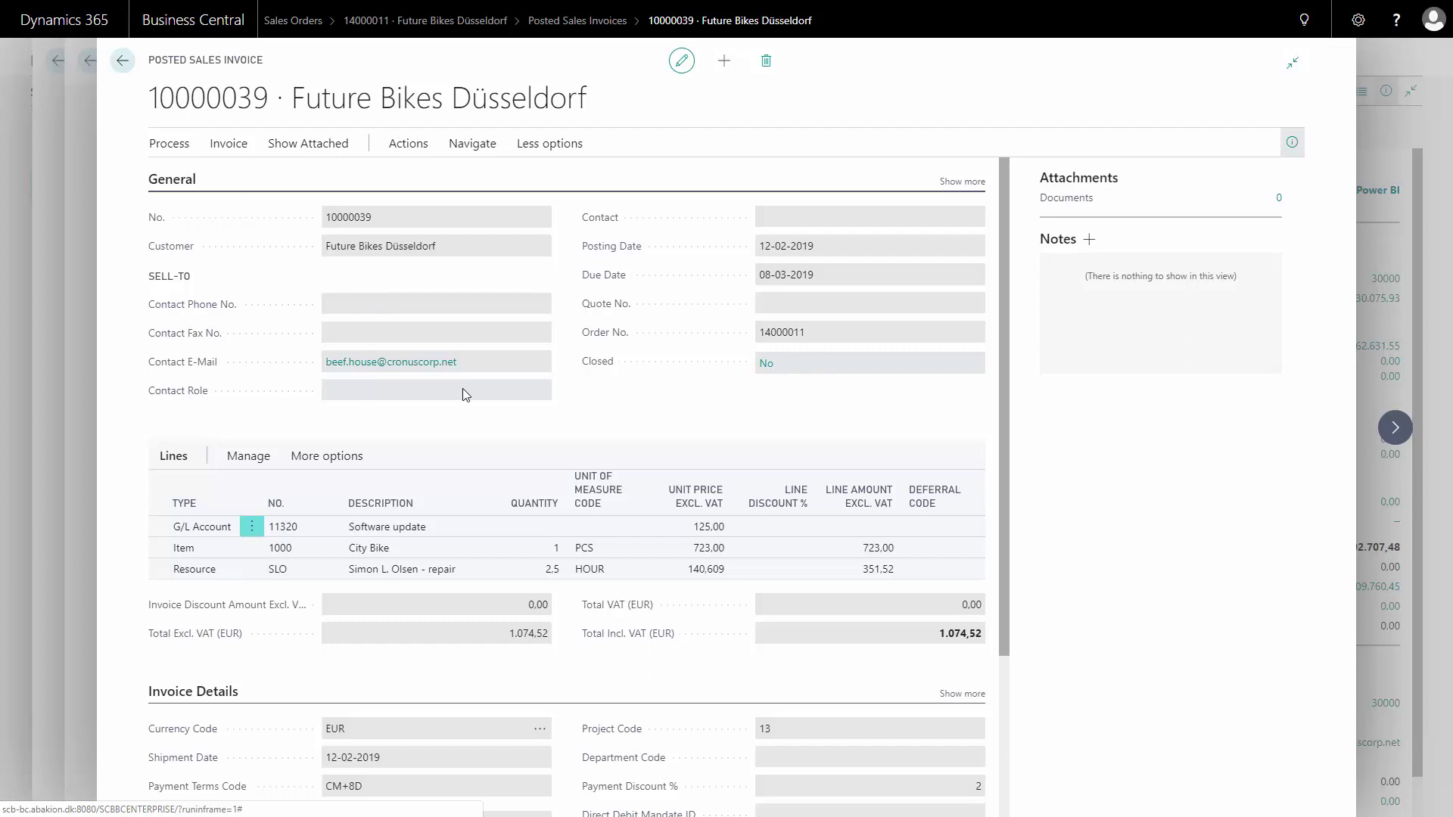
left_click(532, 528)
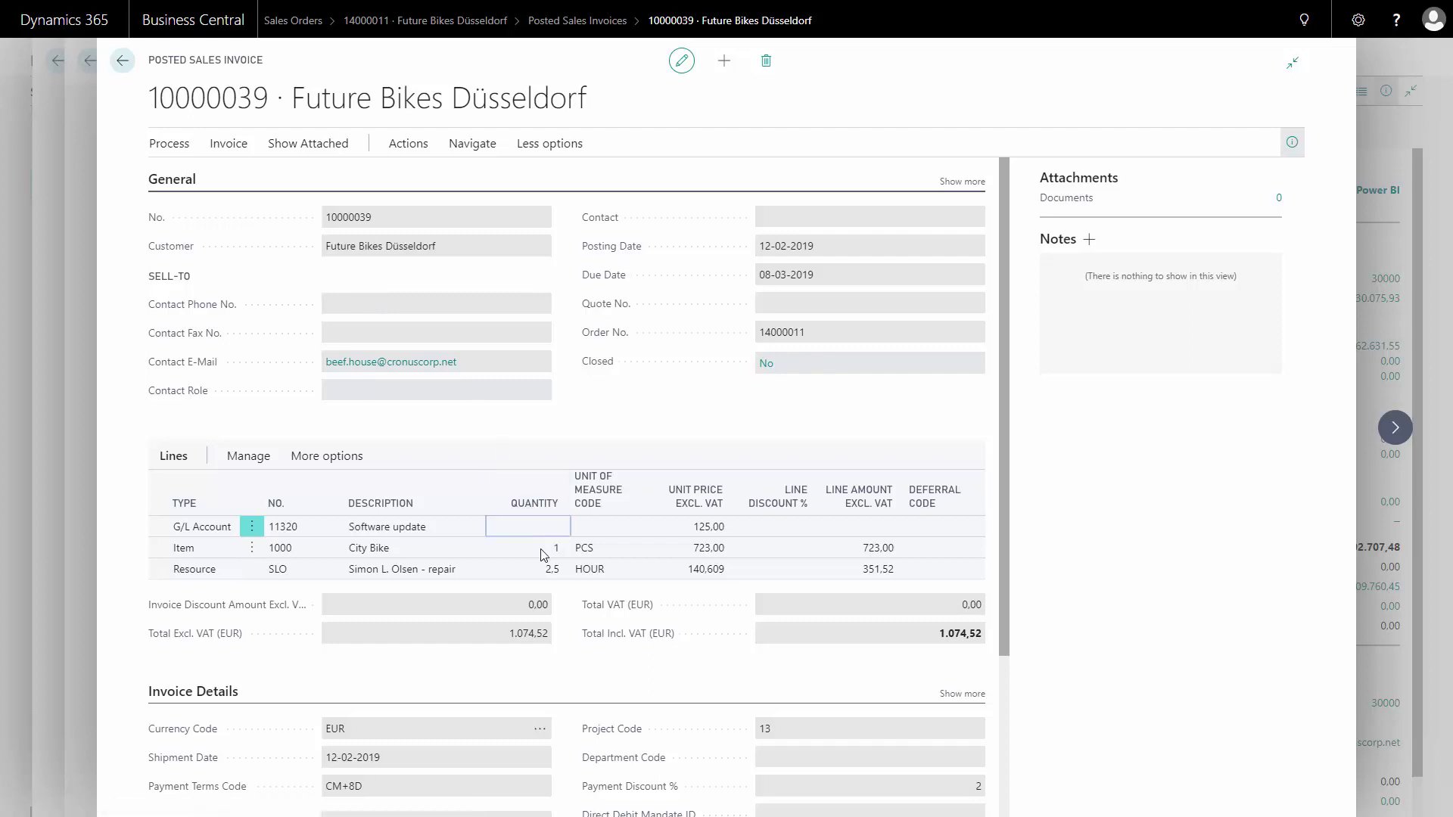
left_click(538, 576)
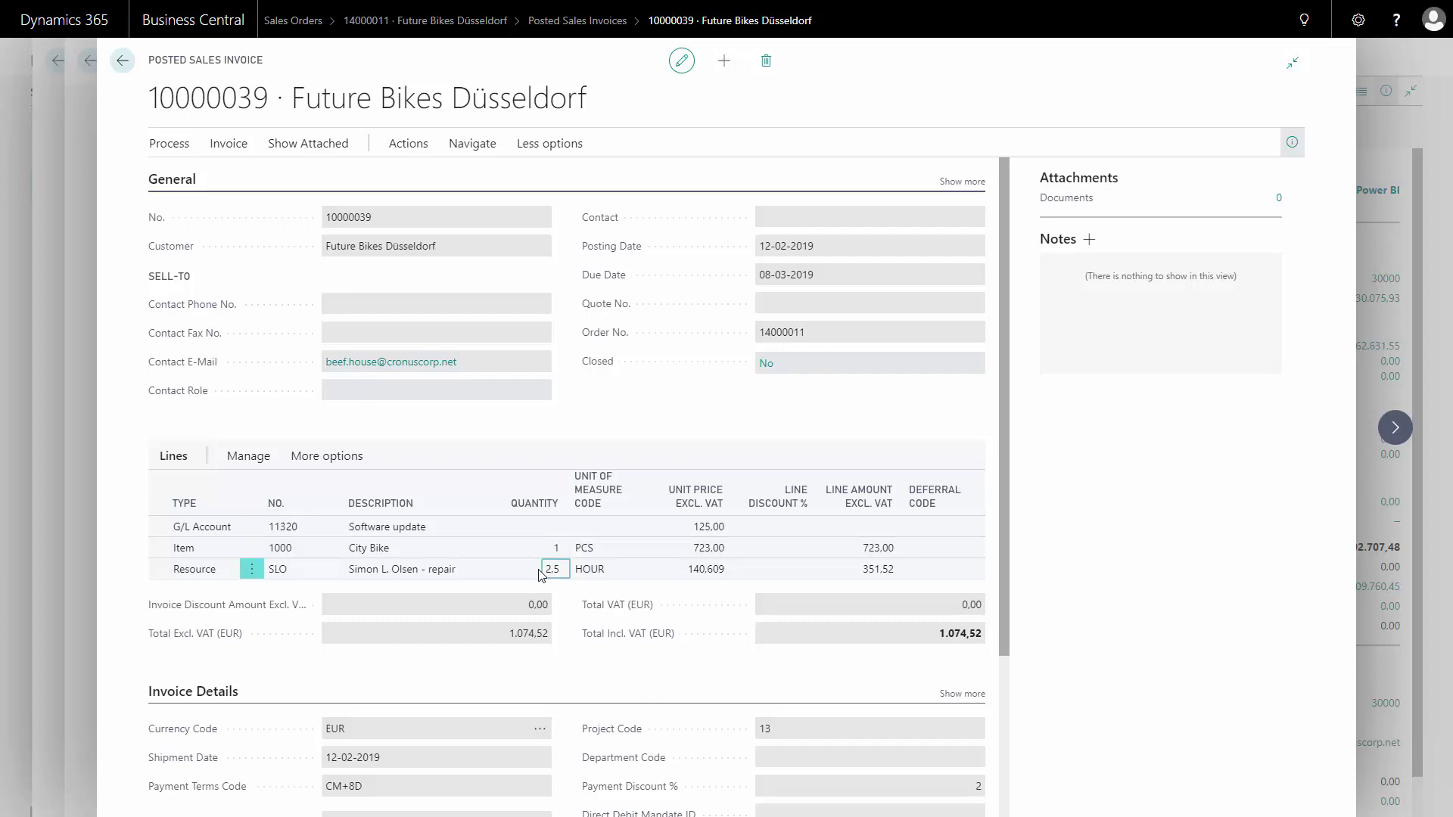
left_click(815, 333)
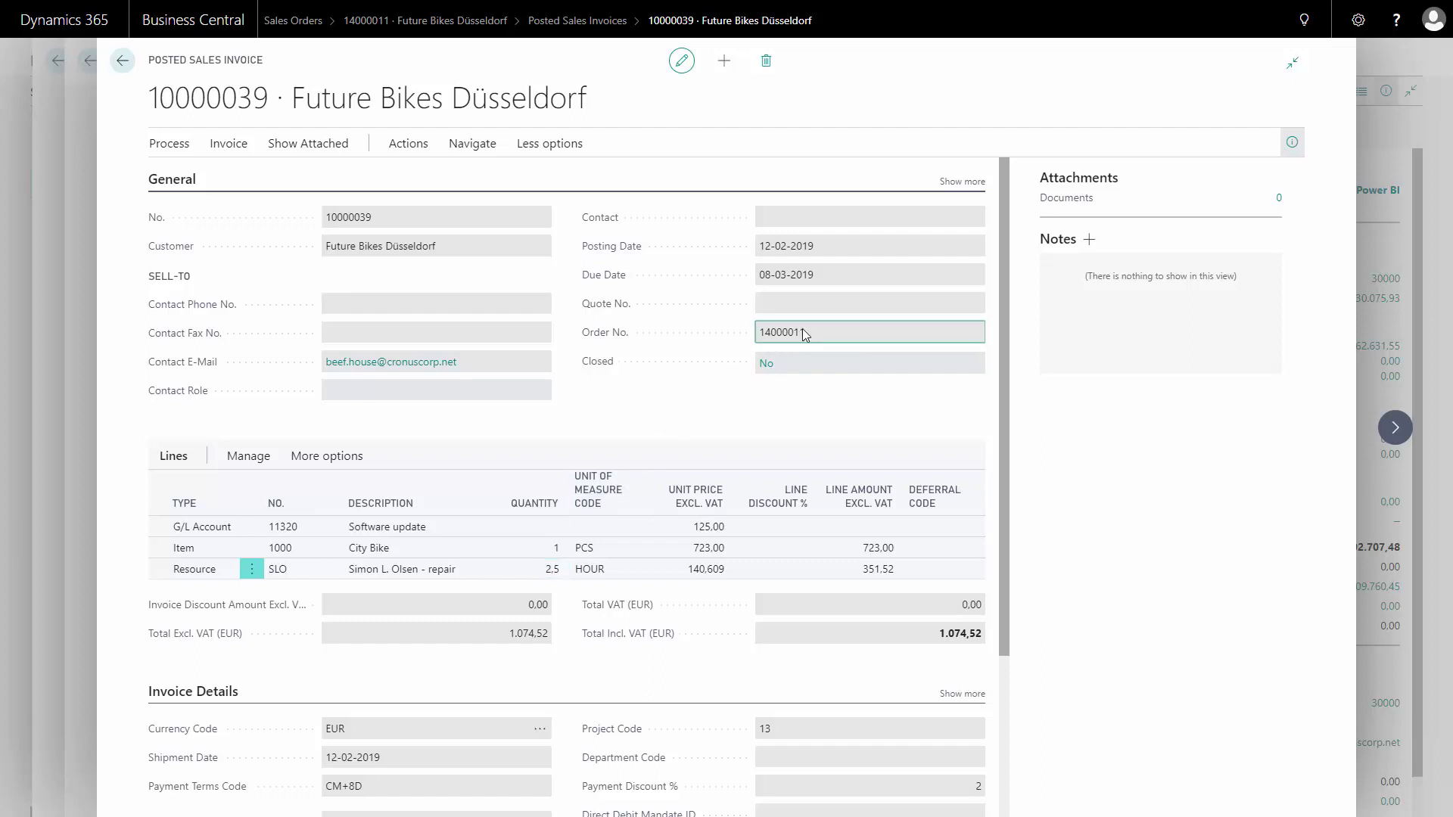